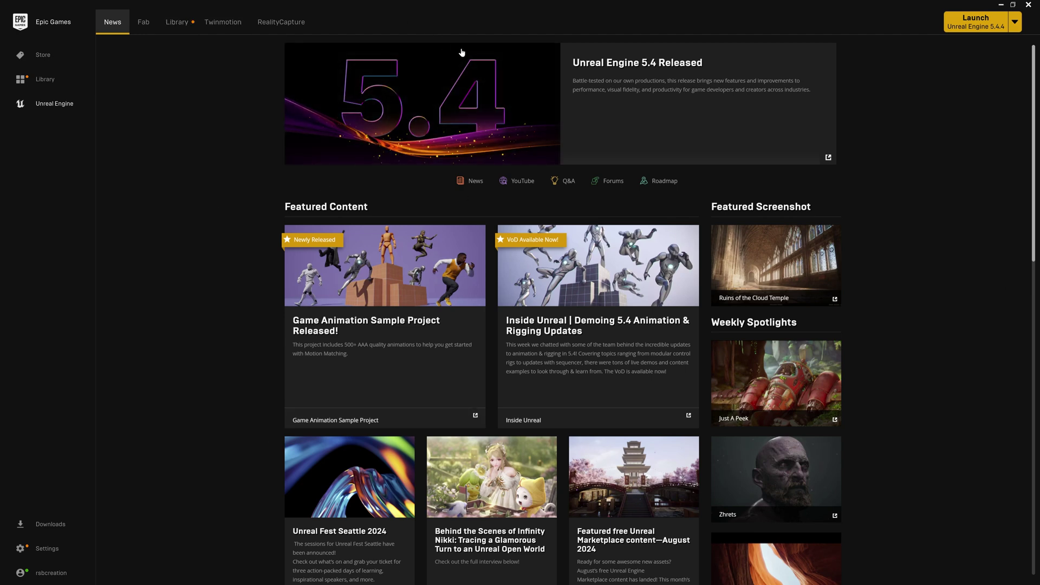
# Filter the Fab Library with the search 'fab' so only the Fab UE Plugin remains
pyautogui.click(186, 28)
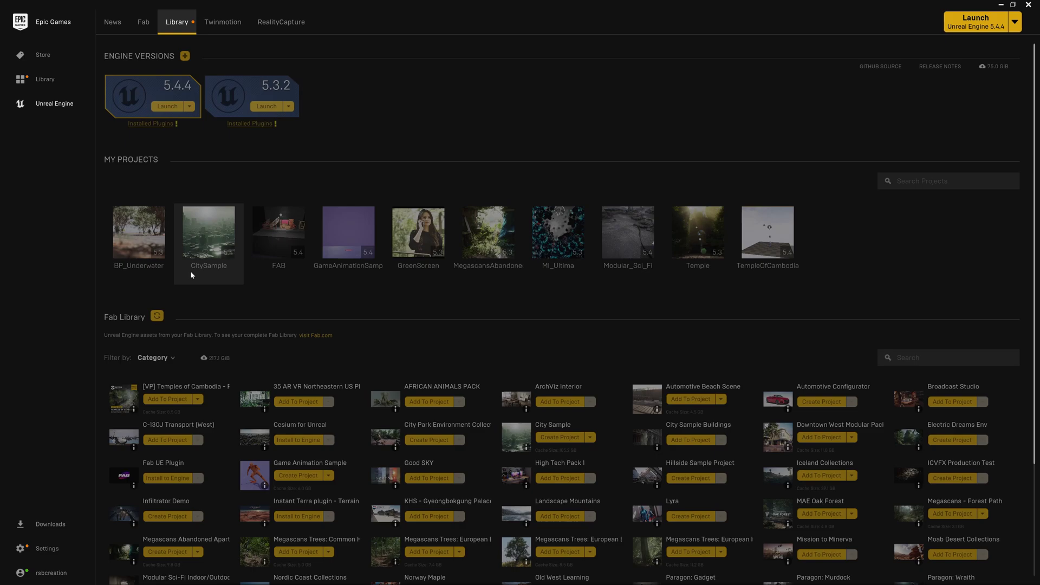
pyautogui.click(39, 554)
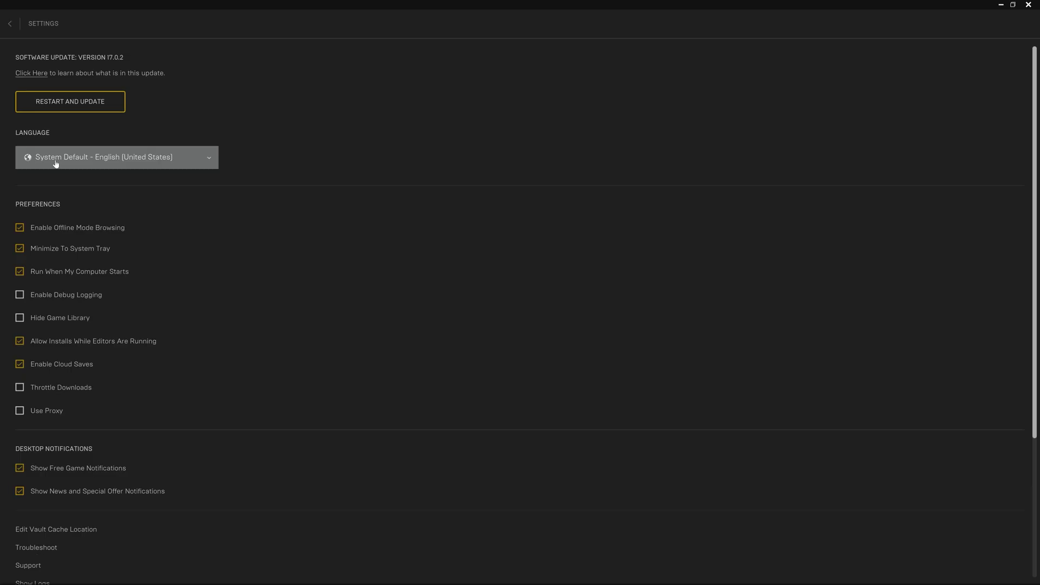
pyautogui.click(11, 23)
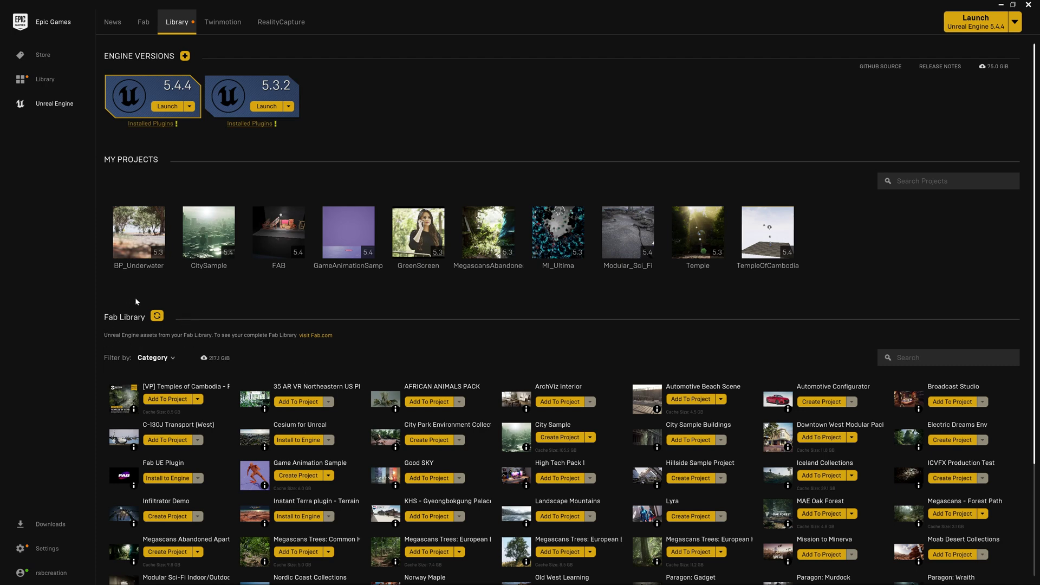
pyautogui.click(921, 358)
pyautogui.write('fab')
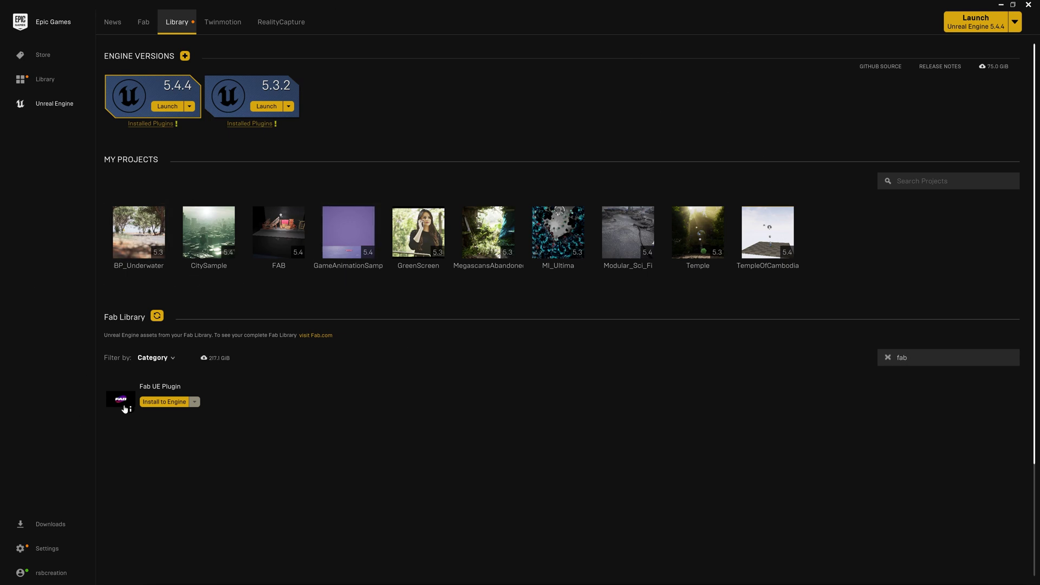
pyautogui.click(164, 404)
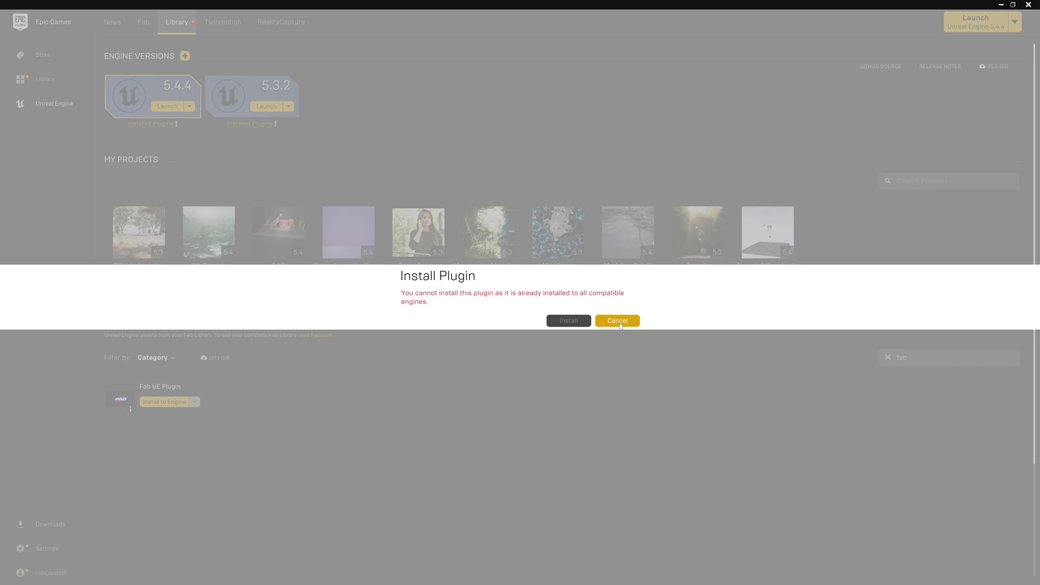
pyautogui.click(617, 321)
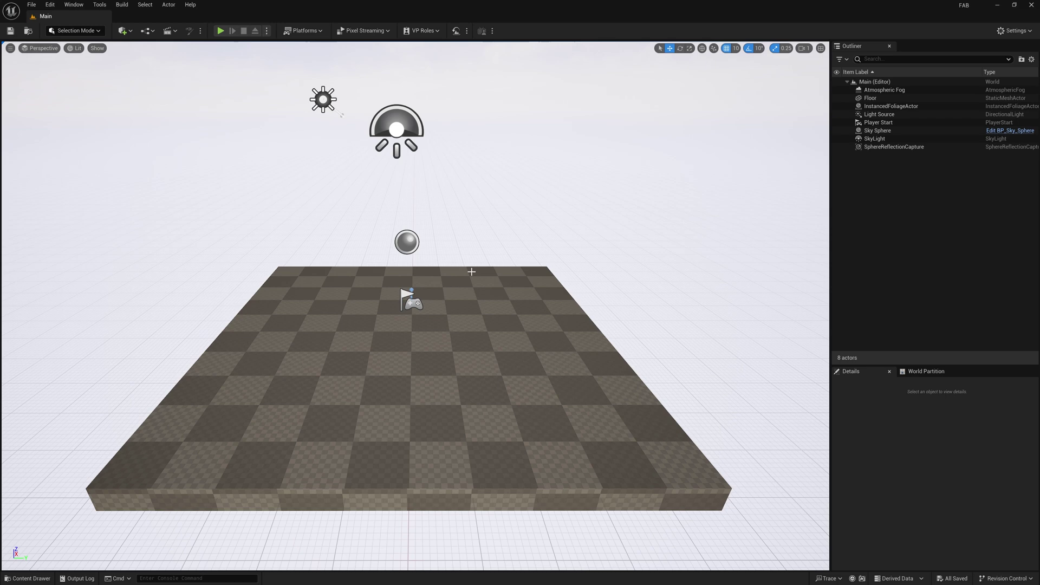
# Dock the Content Drawer into the editor layout, then bring up the Quick Add menu
pyautogui.hotkey('ctrl', 'space')
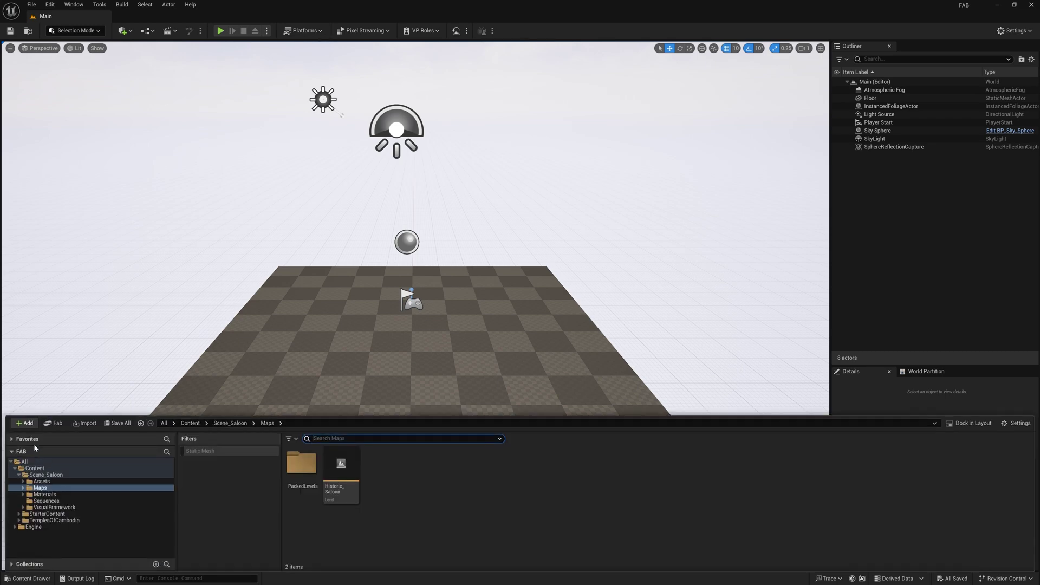
pyautogui.click(968, 428)
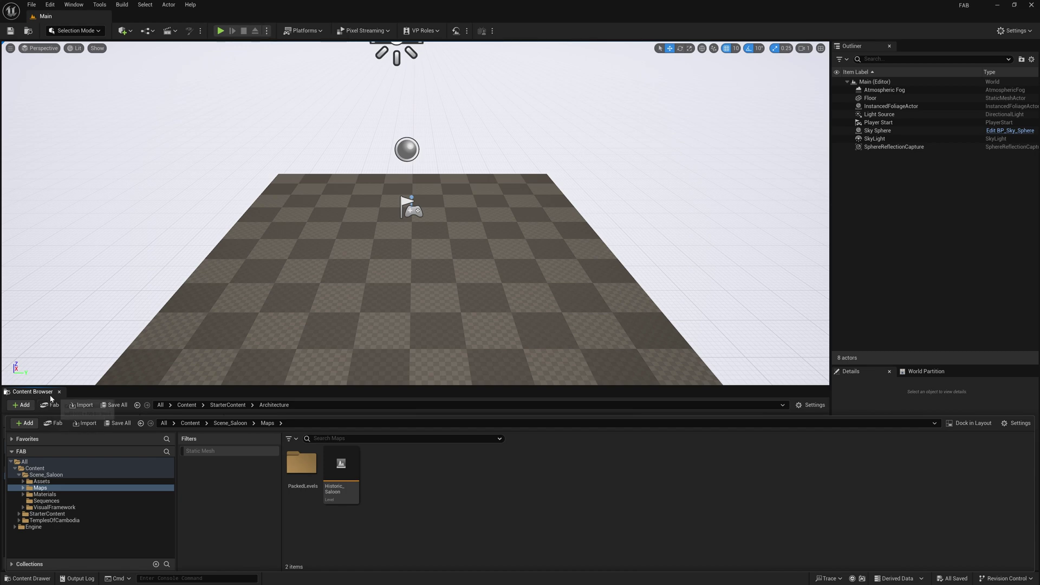
pyautogui.click(42, 412)
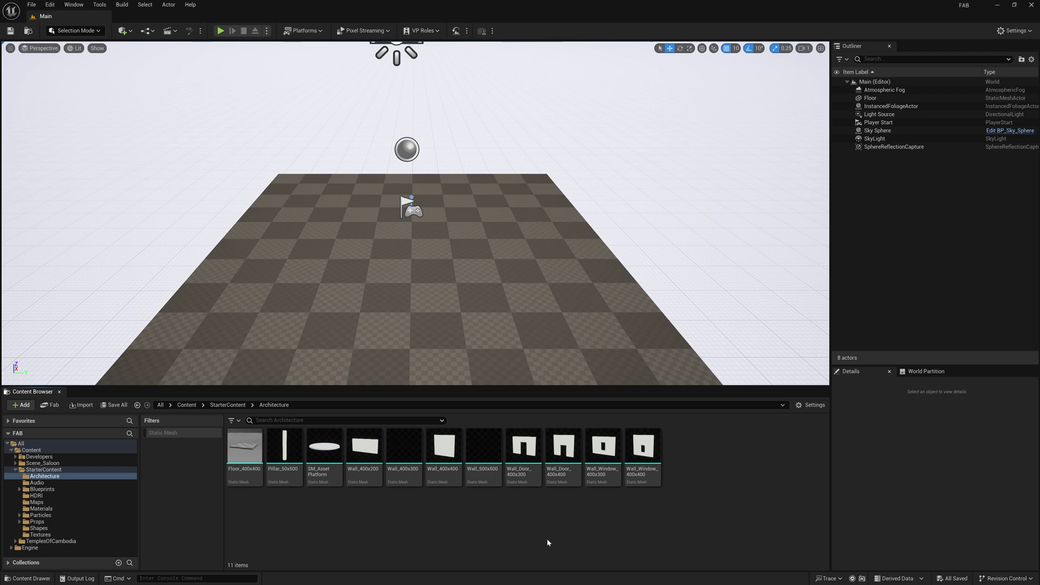
pyautogui.click(124, 31)
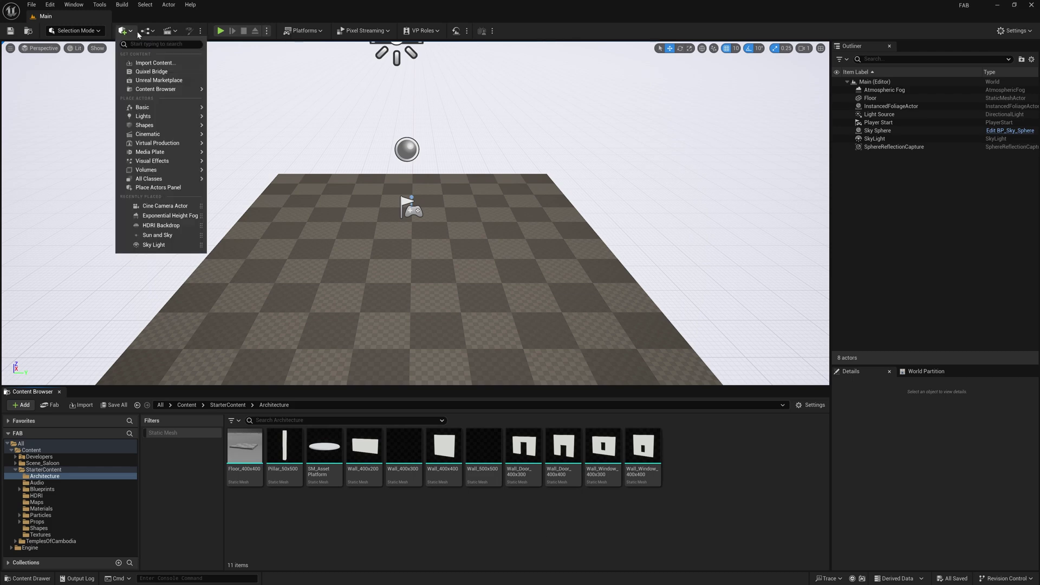
# Open Quixel Bridge, follow its Megascans notice to Fab, dismiss sign-in, and close Bridge
pyautogui.click(150, 74)
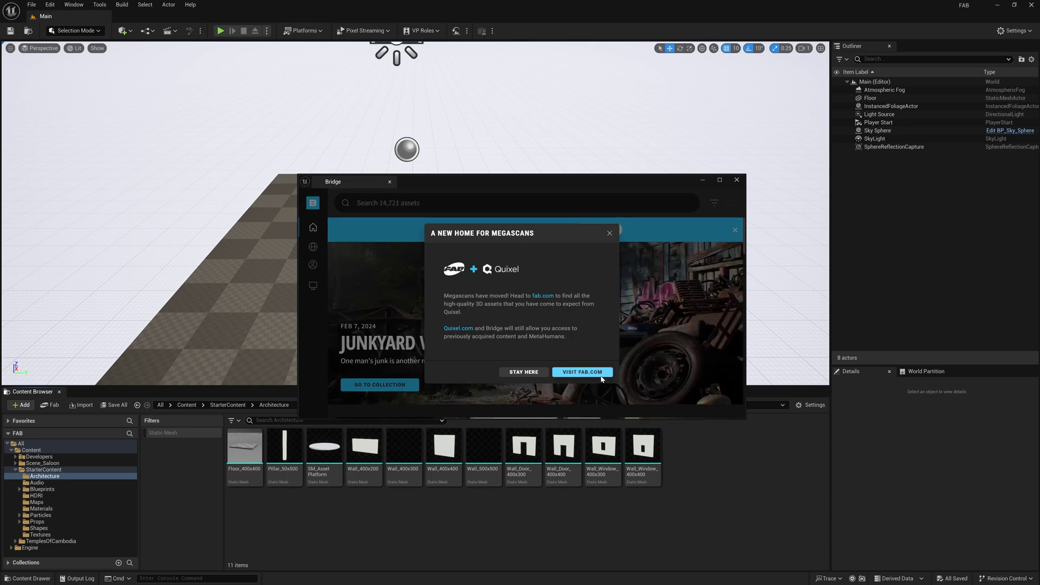
pyautogui.click(583, 371)
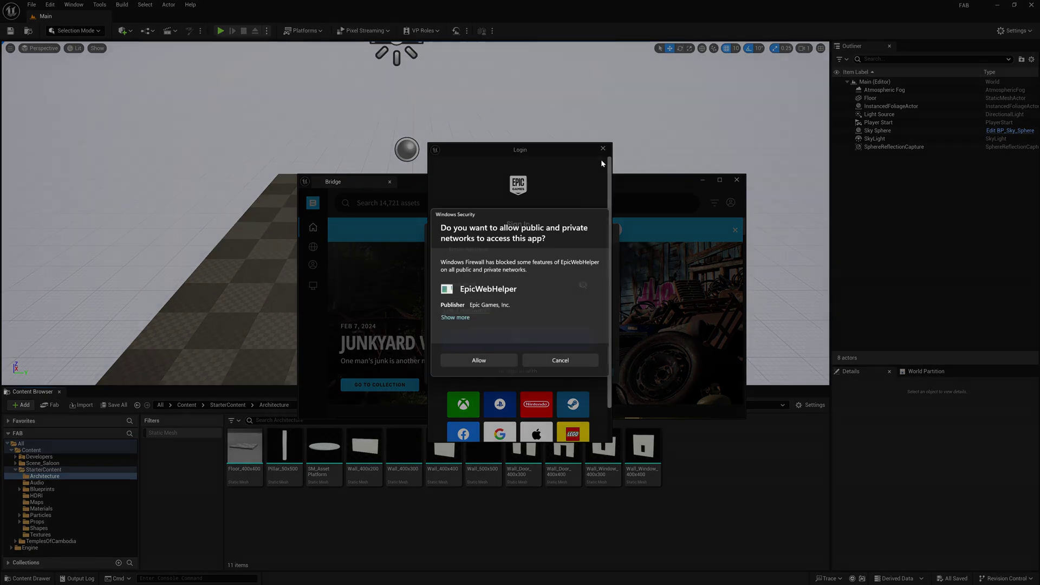
pyautogui.click(603, 148)
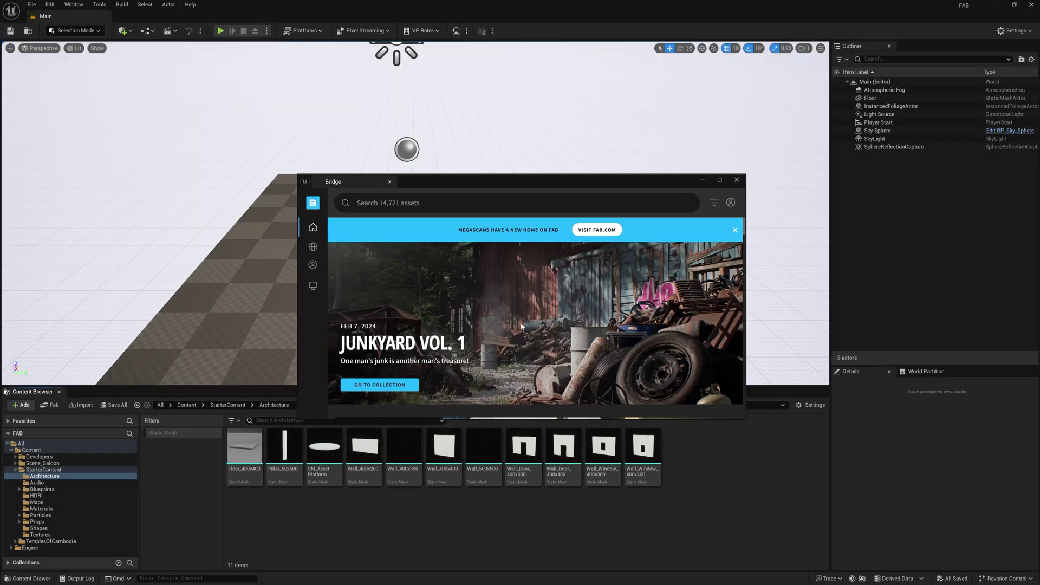
pyautogui.scroll(-5, 559, 326)
pyautogui.click(737, 180)
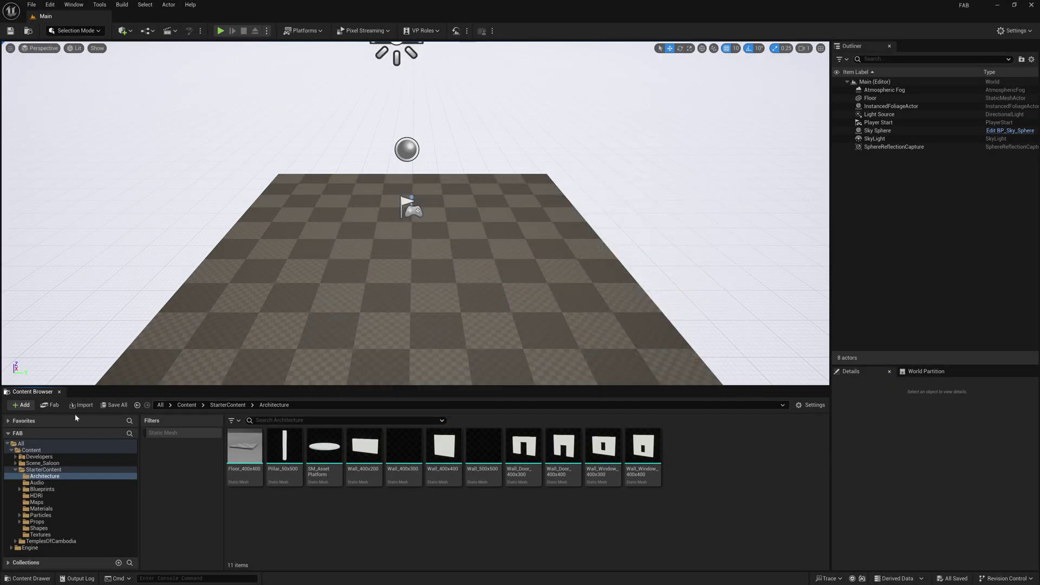
# Open the Fab marketplace from the Content Browser and maximize its window
pyautogui.click(50, 406)
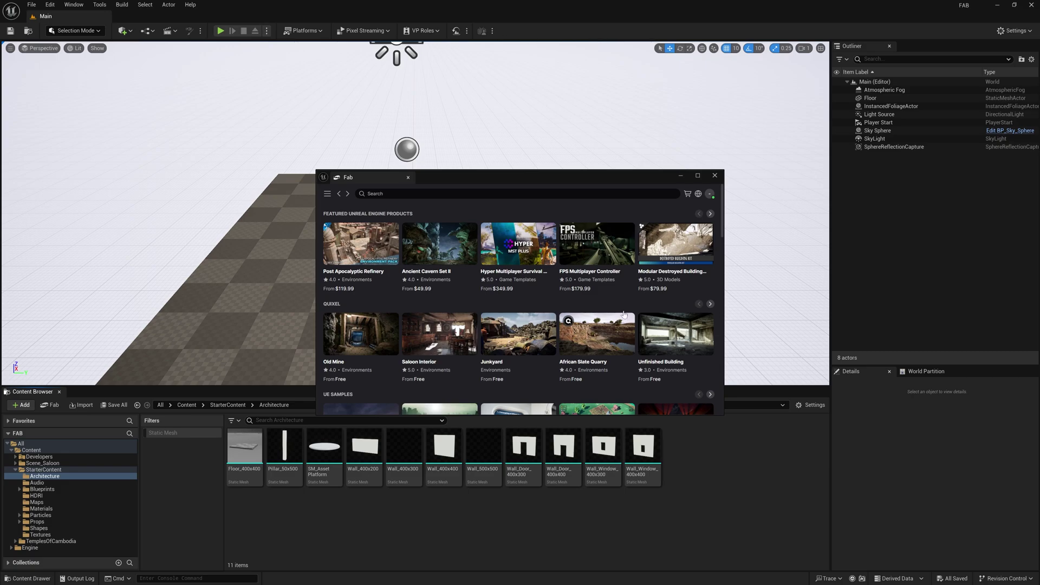
pyautogui.click(698, 176)
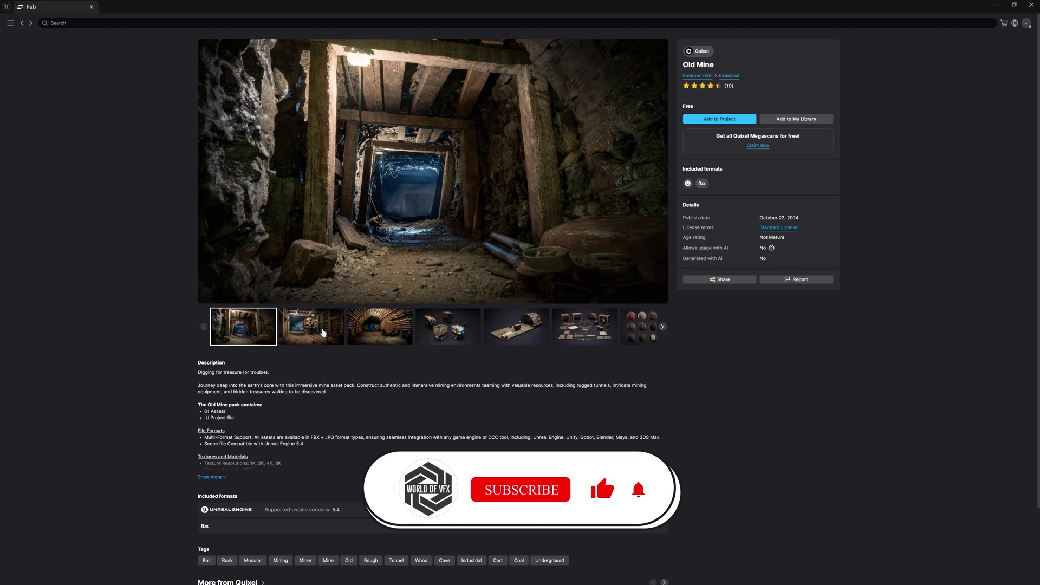
# View the second and third Old Mine preview images, then return to Fab's browse page
pyautogui.click(311, 326)
pyautogui.click(380, 330)
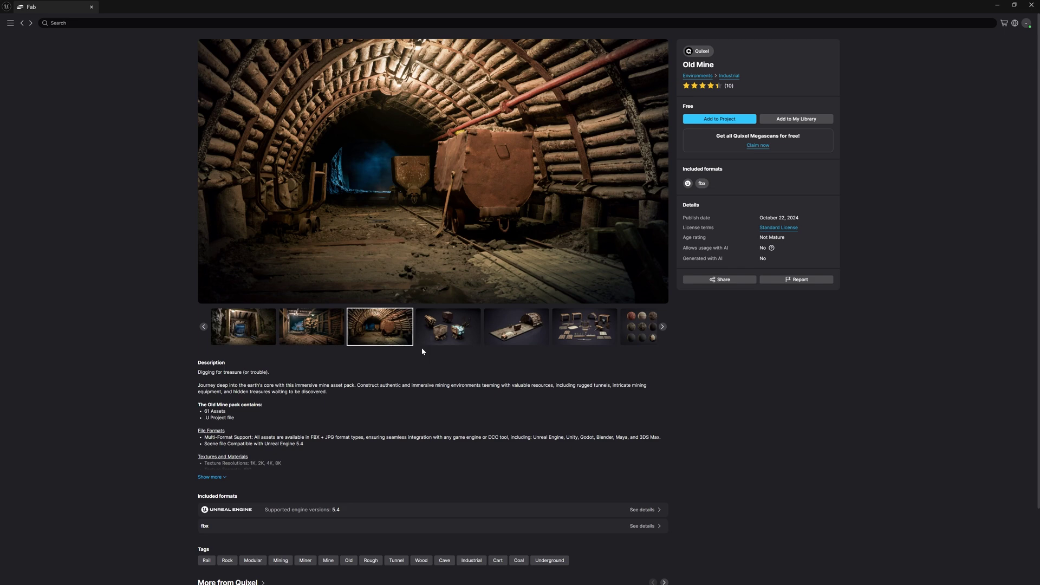
pyautogui.click(23, 23)
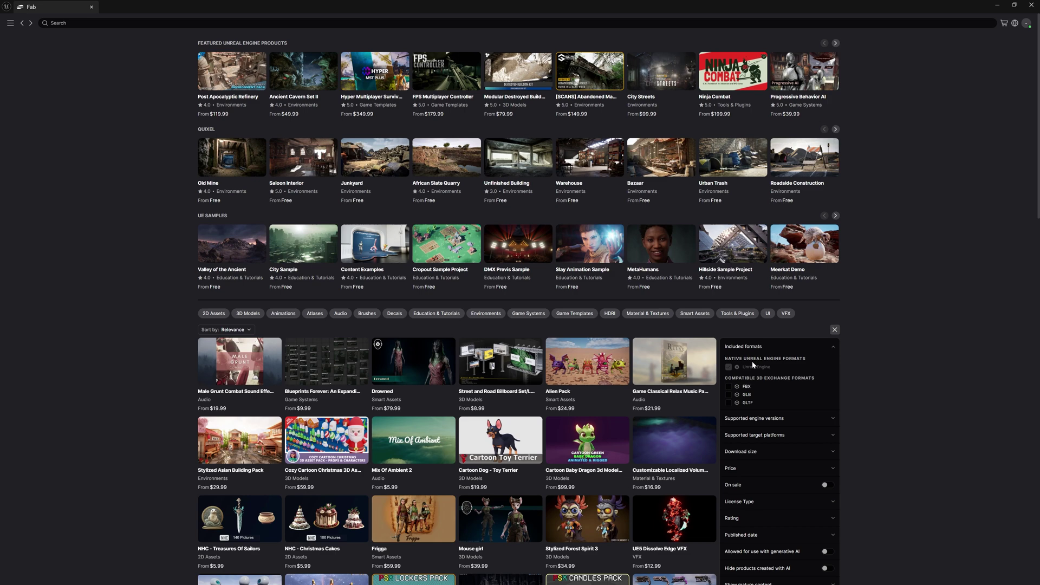
# Limit products to the GLB format and sort them by Price (Lowest first)
pyautogui.click(730, 397)
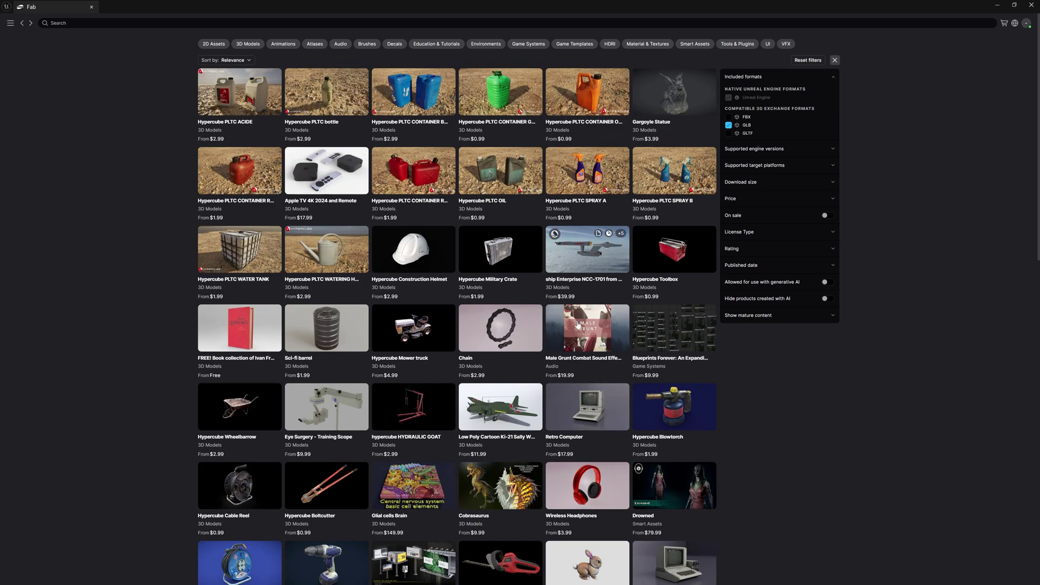
pyautogui.click(249, 63)
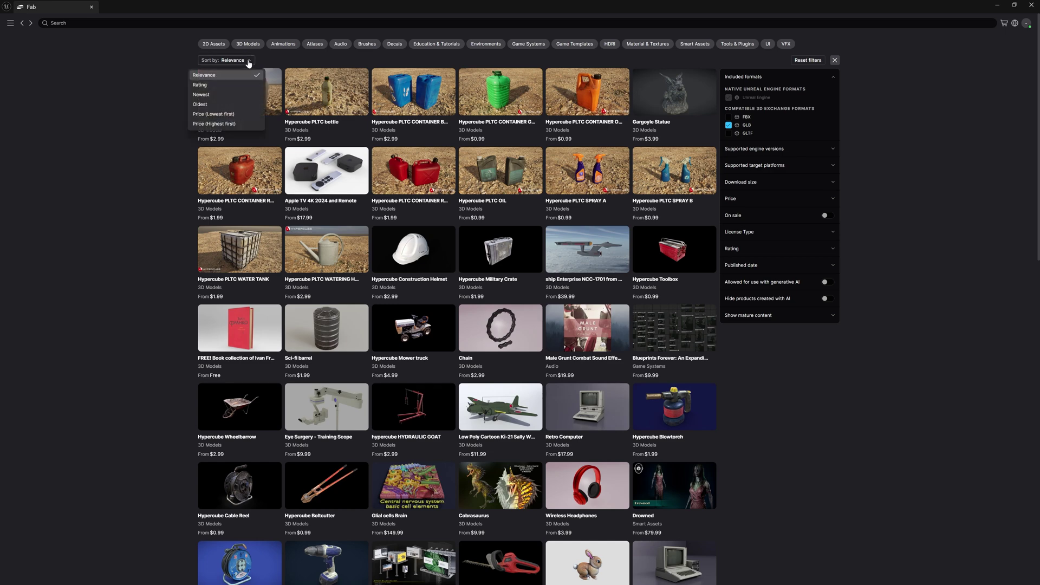
pyautogui.click(229, 114)
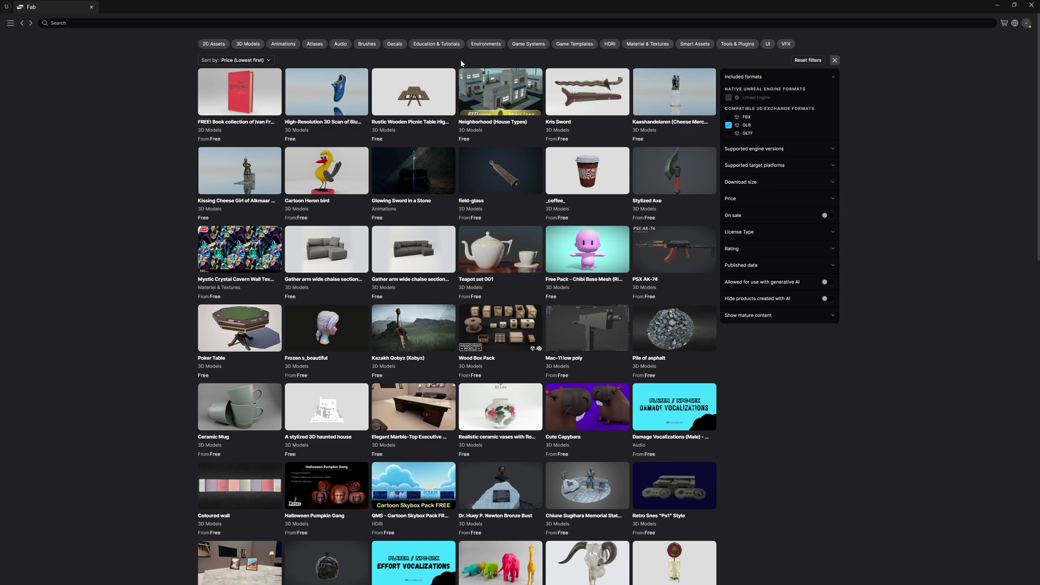
# Search Fab for 'quixel'
pyautogui.click(271, 24)
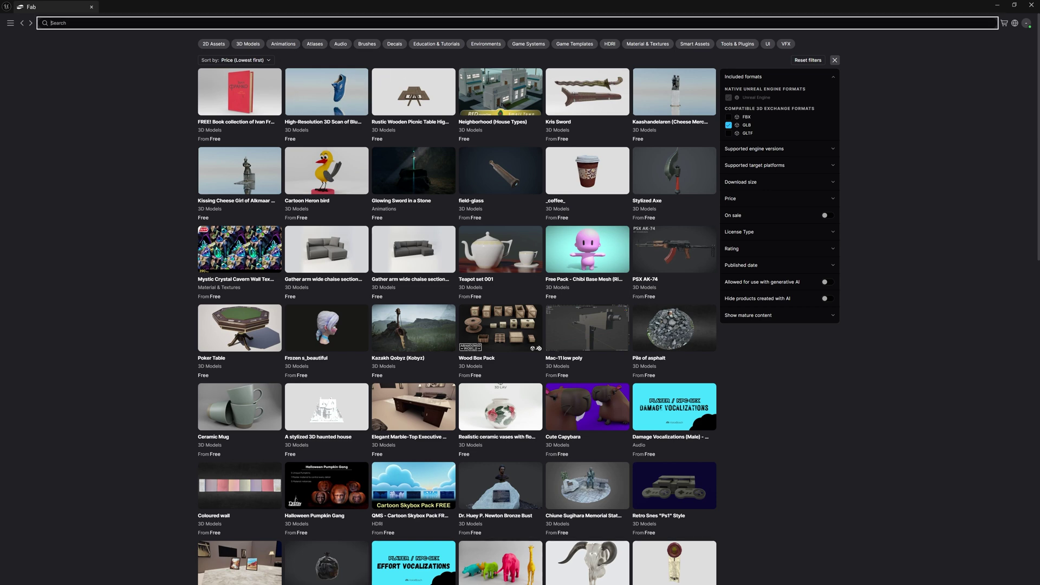
pyautogui.write('quixel')
pyautogui.press('Return')
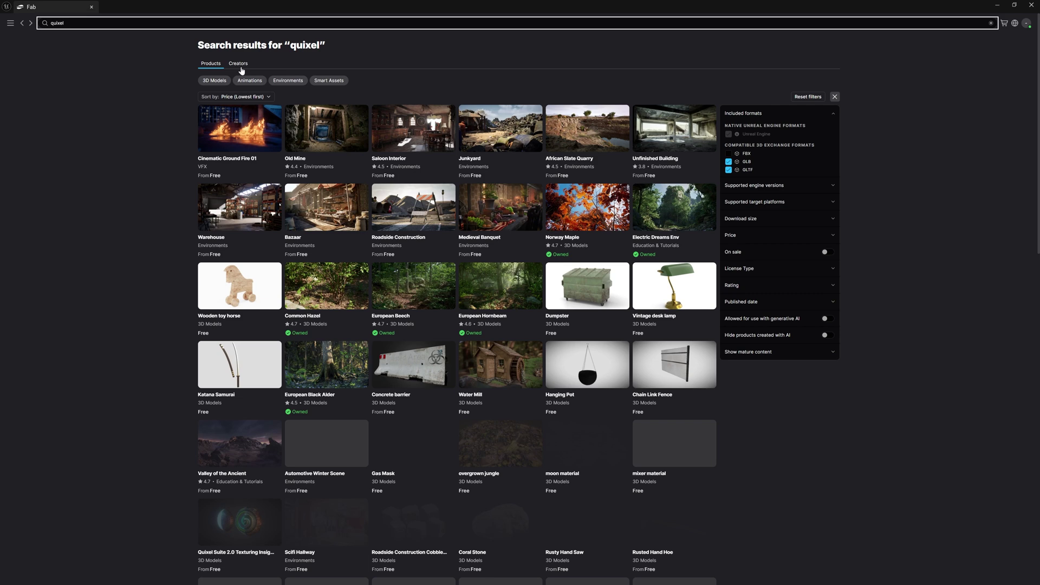
# Open the Quixel creator page from the Creators results and scroll through its free products
pyautogui.click(239, 66)
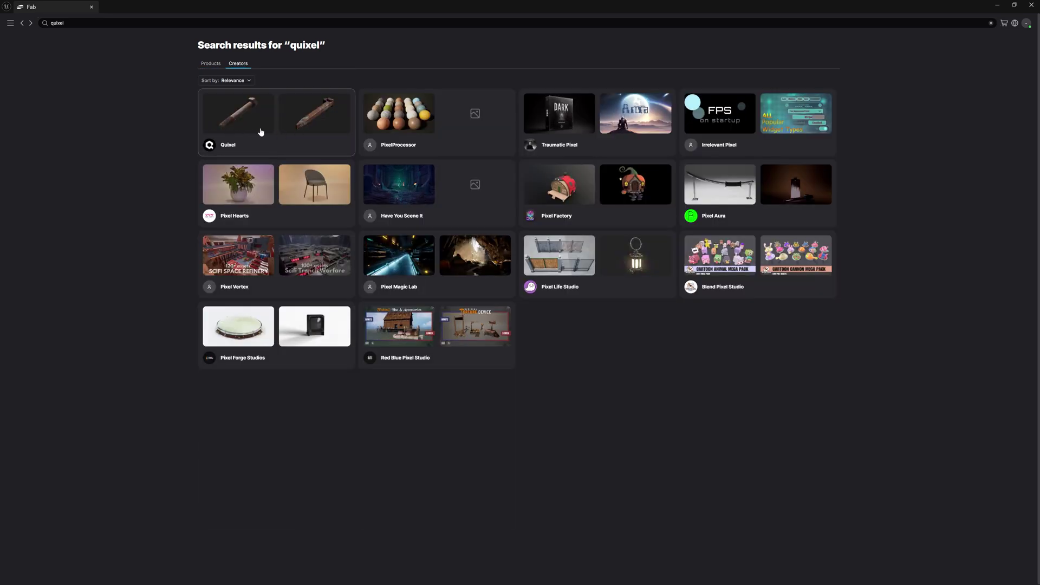
pyautogui.click(260, 132)
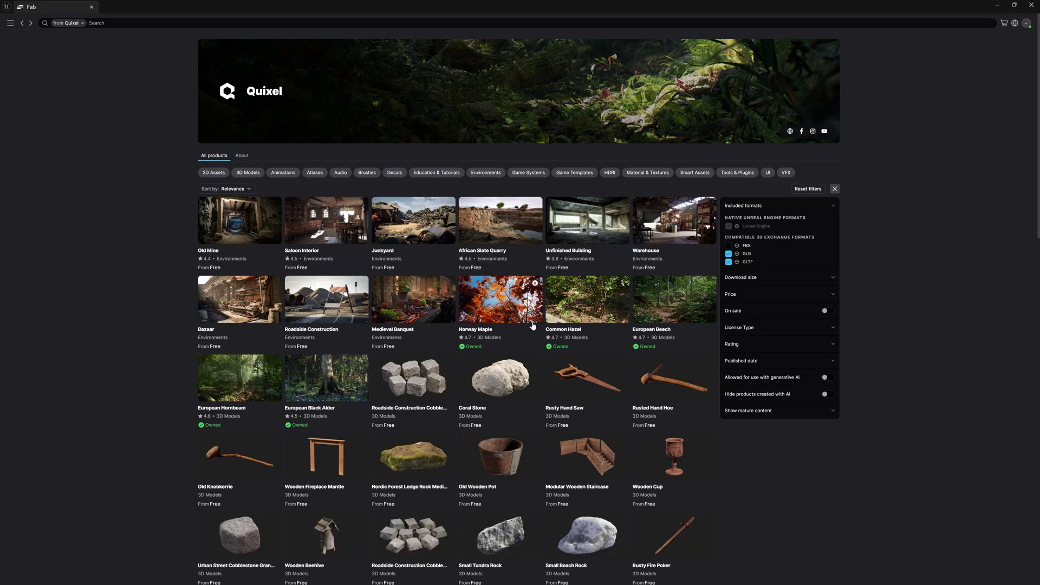
pyautogui.scroll(-3, 541, 343)
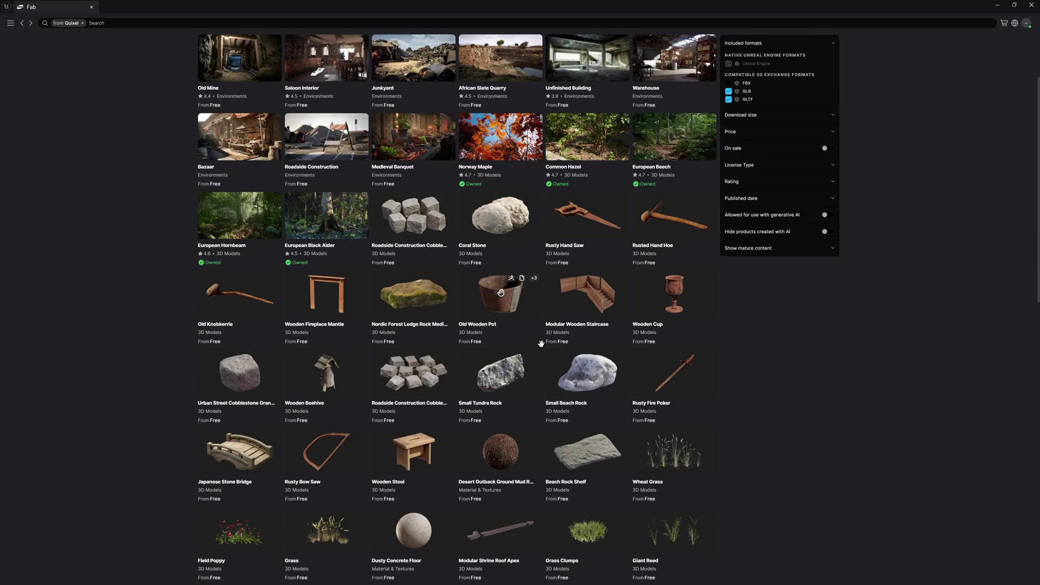
pyautogui.scroll(3, 541, 343)
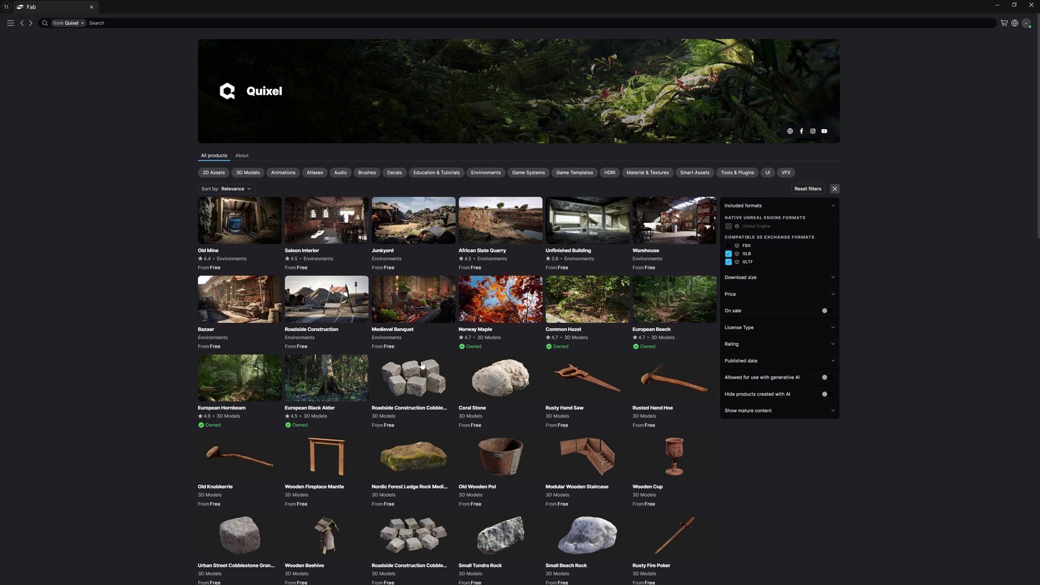
pyautogui.scroll(-2, 388, 381)
pyautogui.scroll(-1, 388, 381)
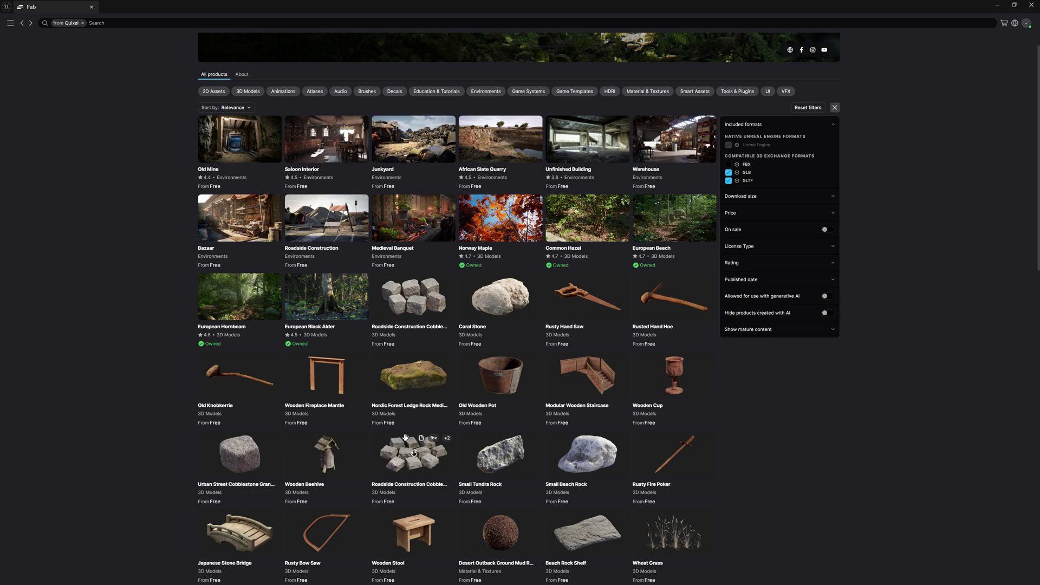
pyautogui.scroll(-5, 368, 444)
pyautogui.scroll(6, 434, 467)
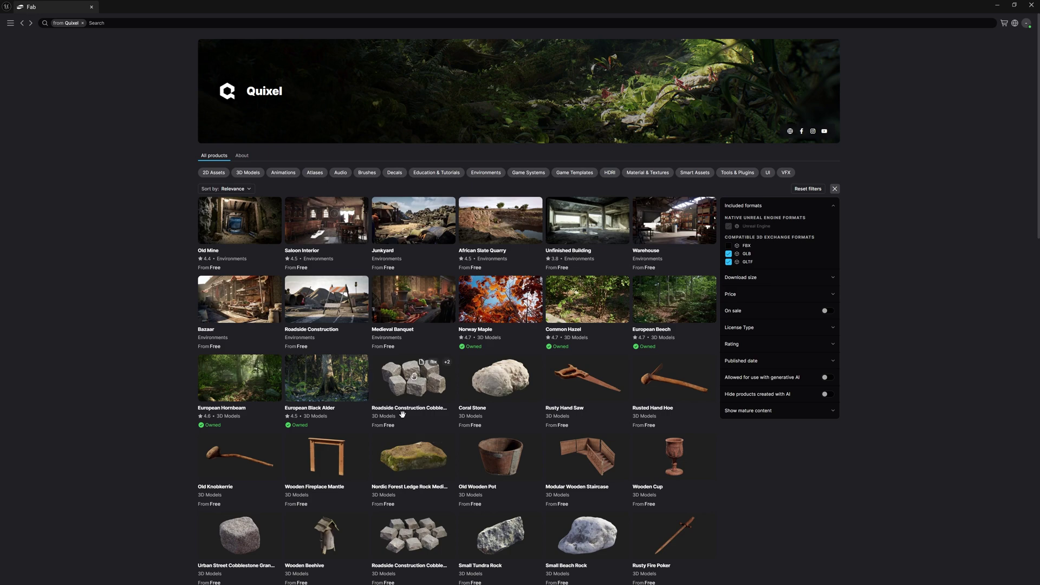
pyautogui.scroll(-10, 272, 376)
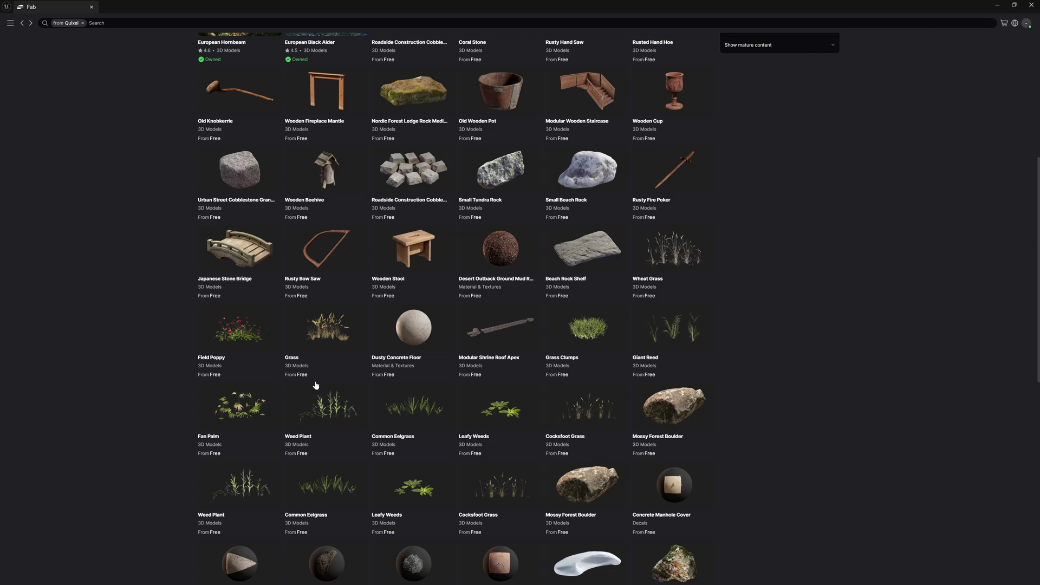
pyautogui.scroll(10, 315, 381)
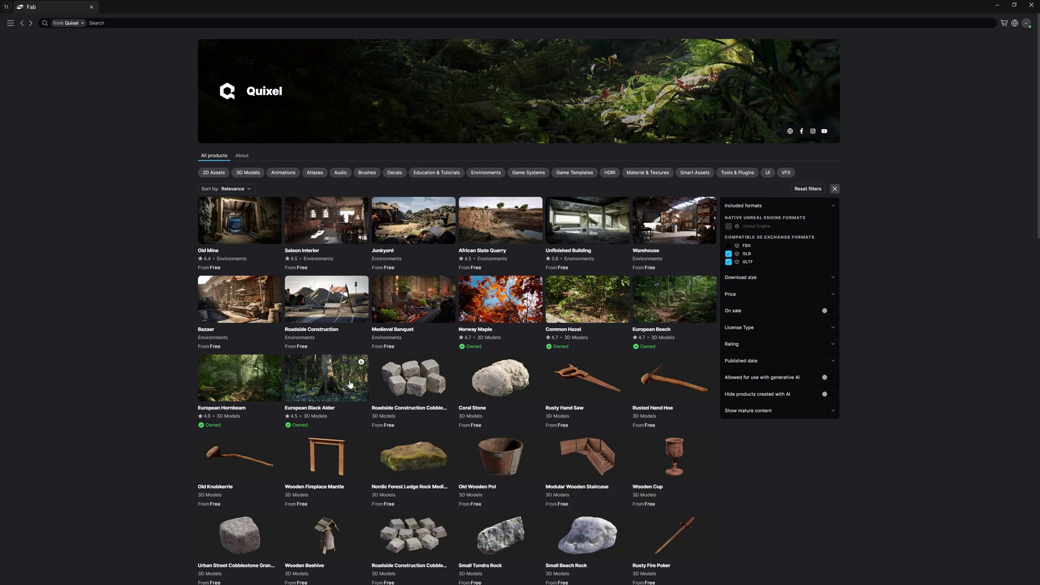
pyautogui.scroll(-5, 350, 386)
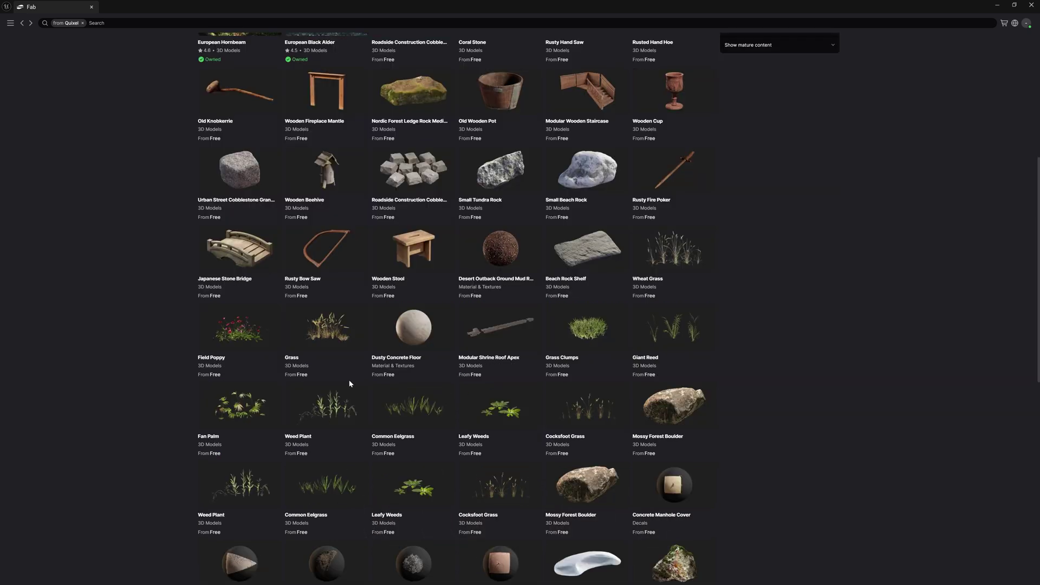
# Open the Japanese Stone Bridge product, pick High quality, and add it to the project
pyautogui.click(248, 264)
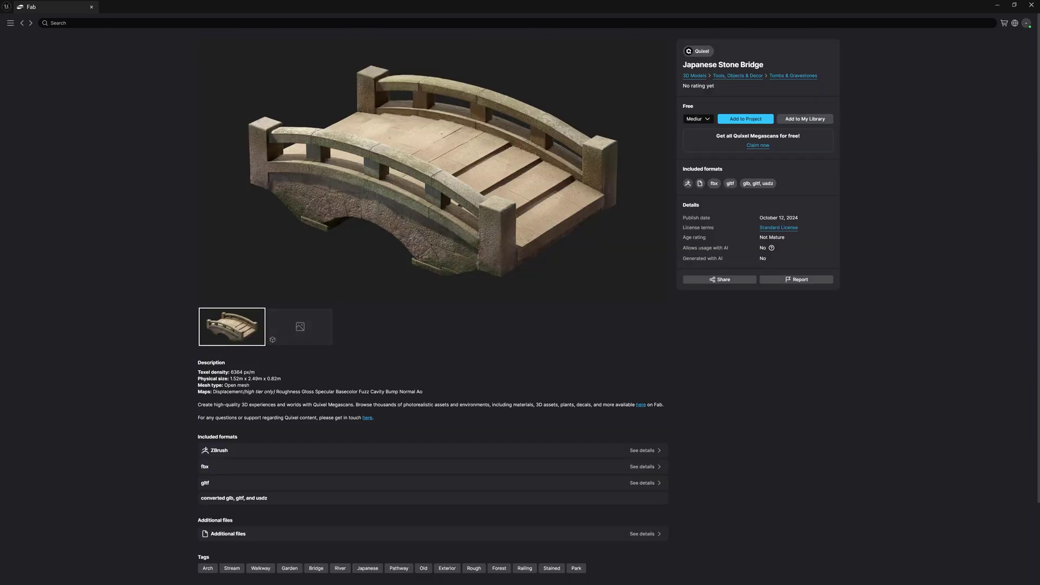
pyautogui.click(712, 120)
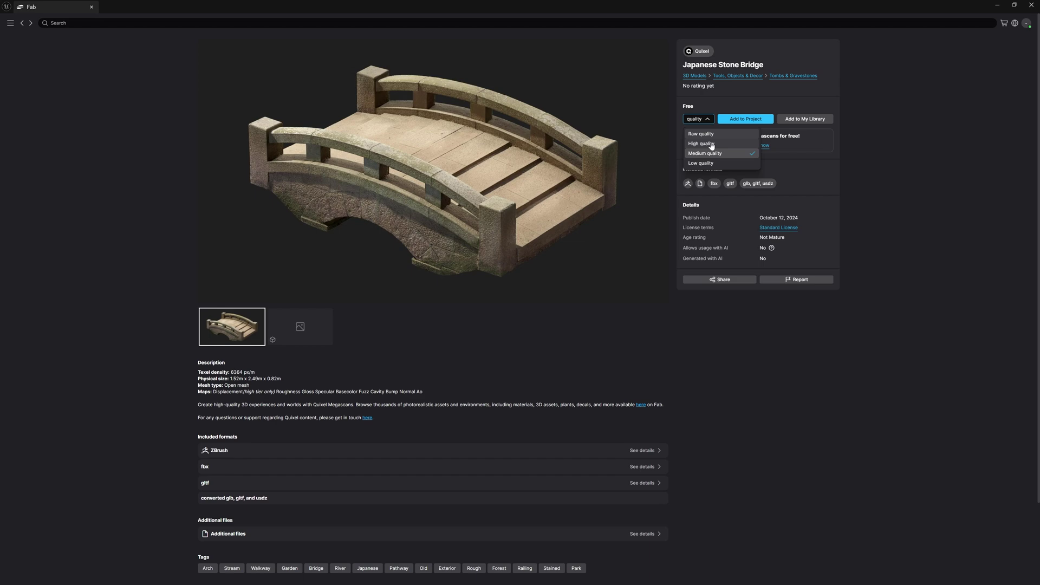
pyautogui.click(710, 144)
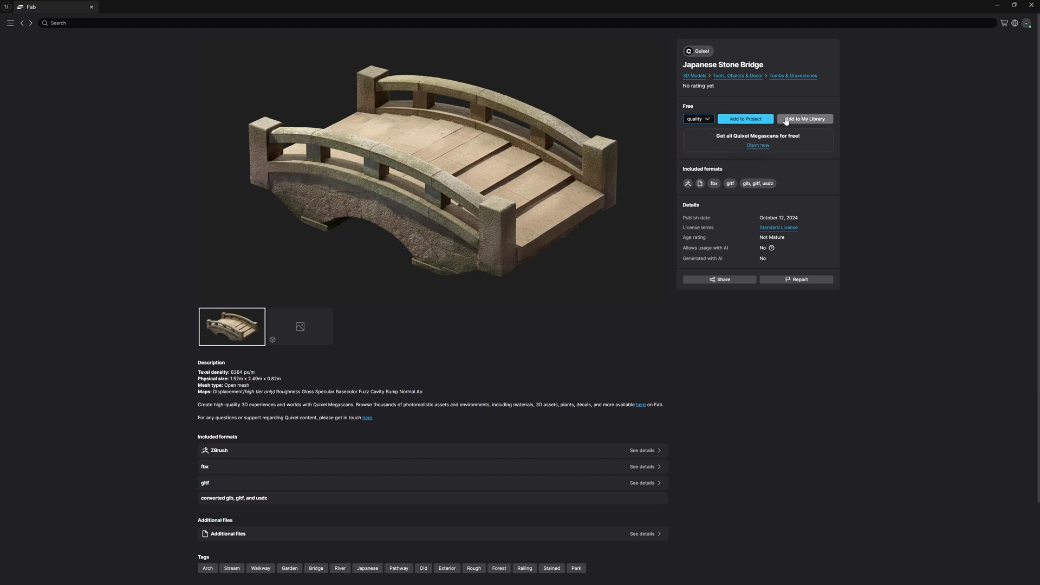
pyautogui.click(747, 120)
pyautogui.click(758, 146)
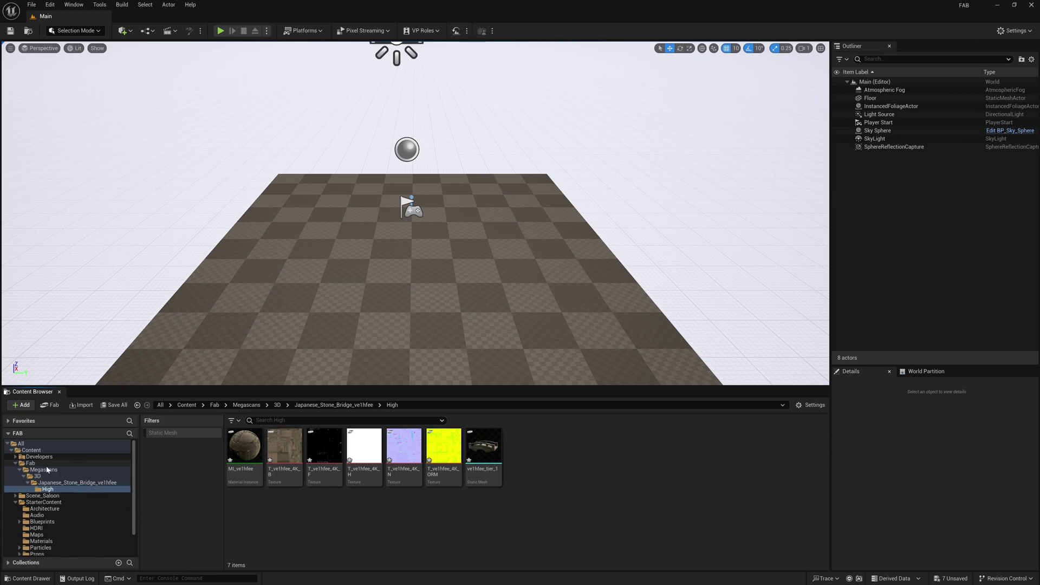
# Expand the Fab folder and open the imported Japanese_Stone_Bridge High folder
pyautogui.click(30, 463)
pyautogui.click(54, 490)
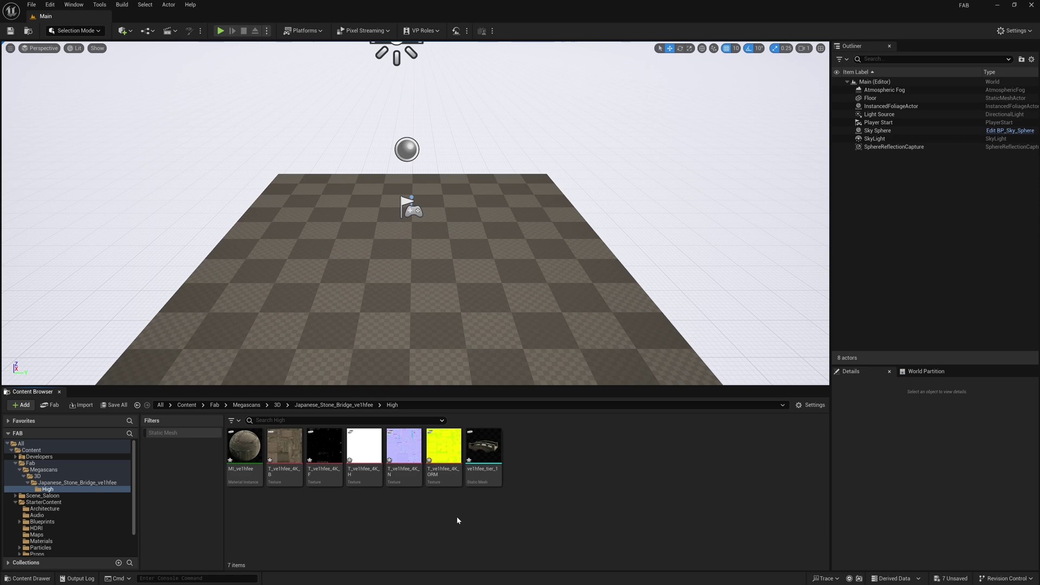
pyautogui.moveTo(450, 462)
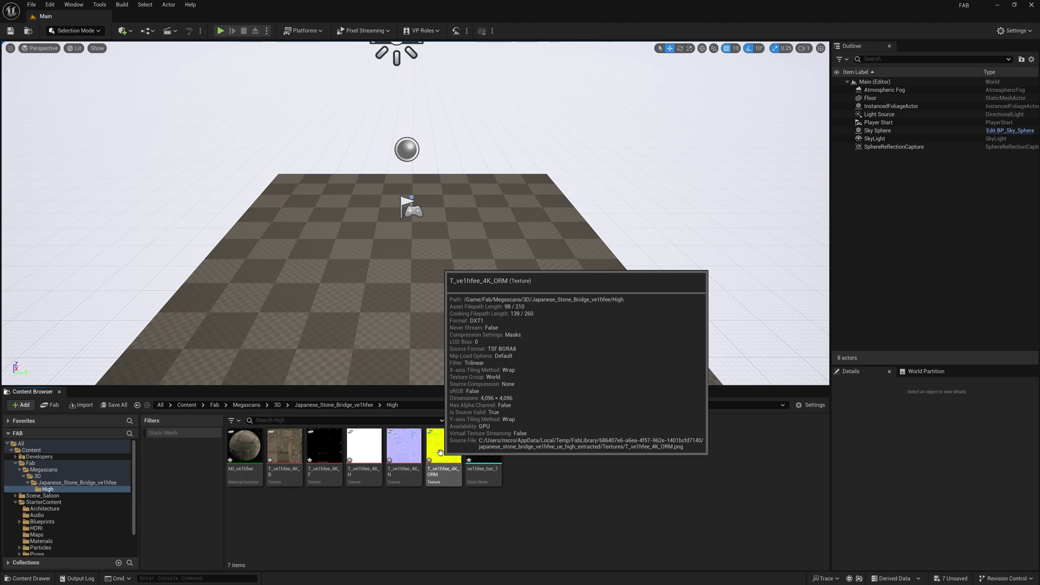
# Filter to static meshes and drag the ve1hfee_tier_1 bridge mesh onto the checker floor
pyautogui.click(183, 434)
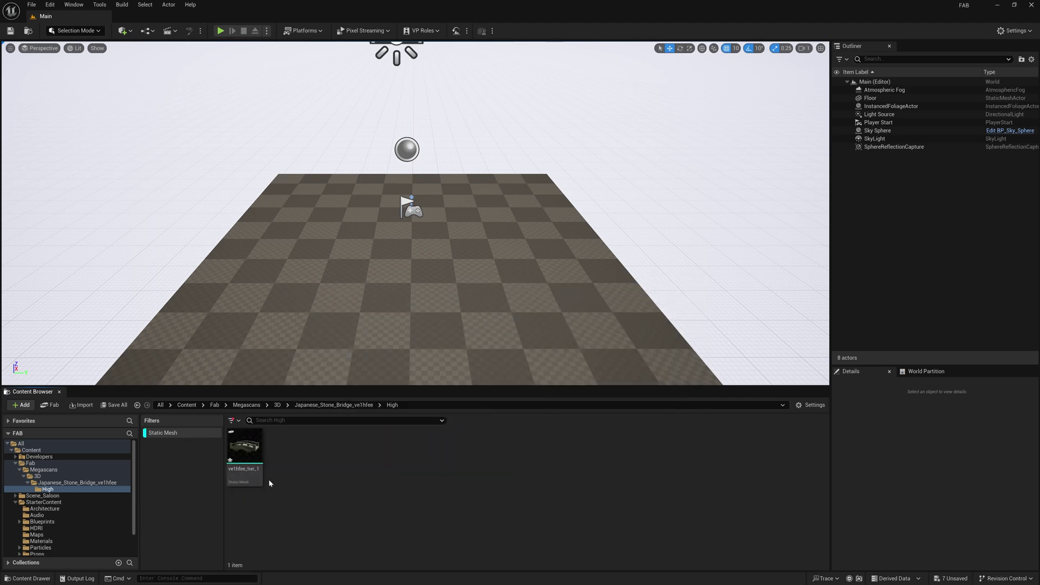
pyautogui.scroll(-5, 518, 317)
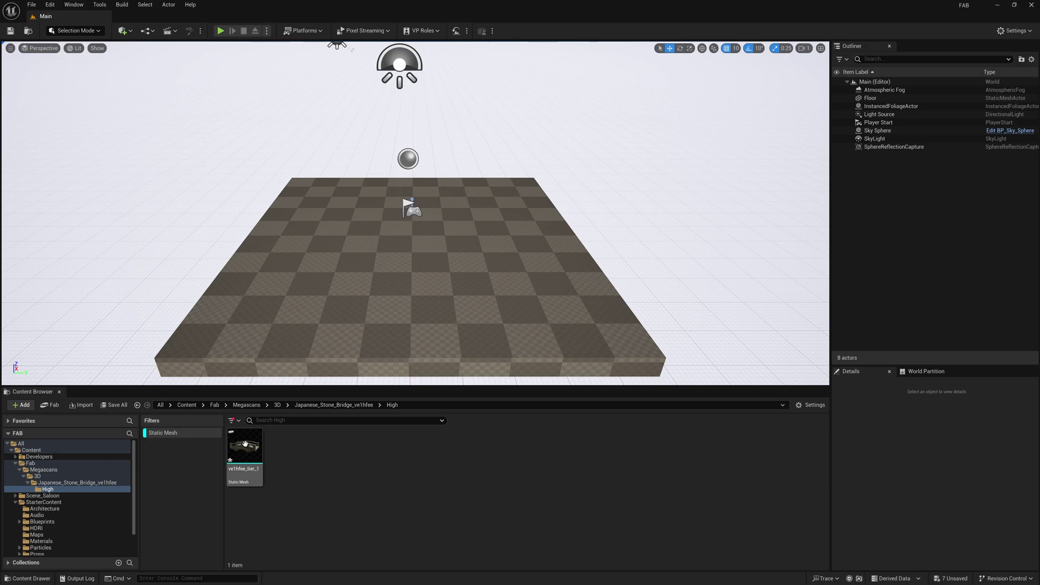
pyautogui.moveTo(245, 447); pyautogui.dragTo(404, 255)
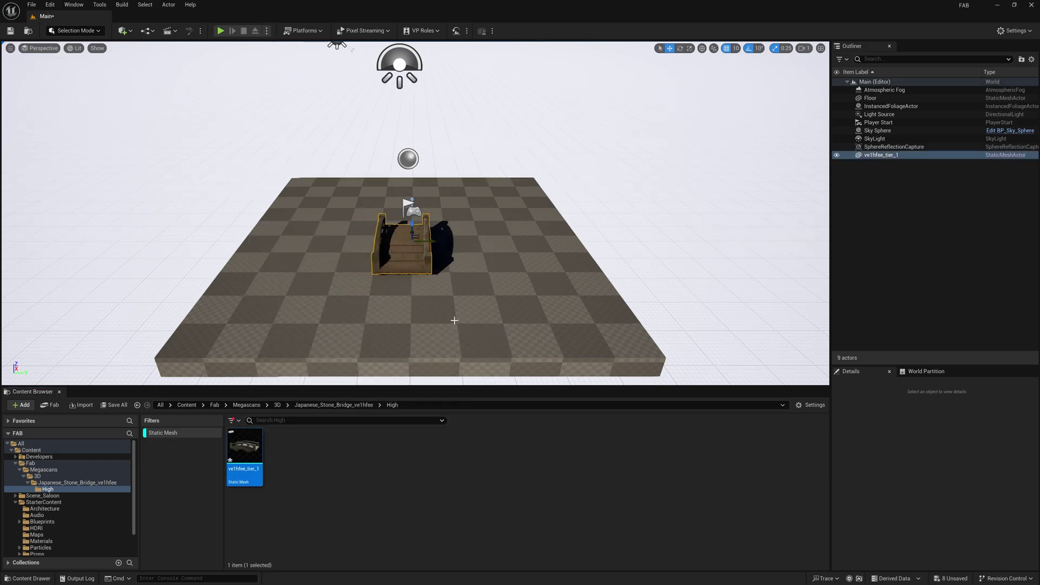
# Frame the placed bridge and orbit the view around it to inspect it
pyautogui.press('f')
pyautogui.keyDown('alt'); pyautogui.moveTo(454, 320); pyautogui.dragTo(520, 327); pyautogui.keyUp('alt')
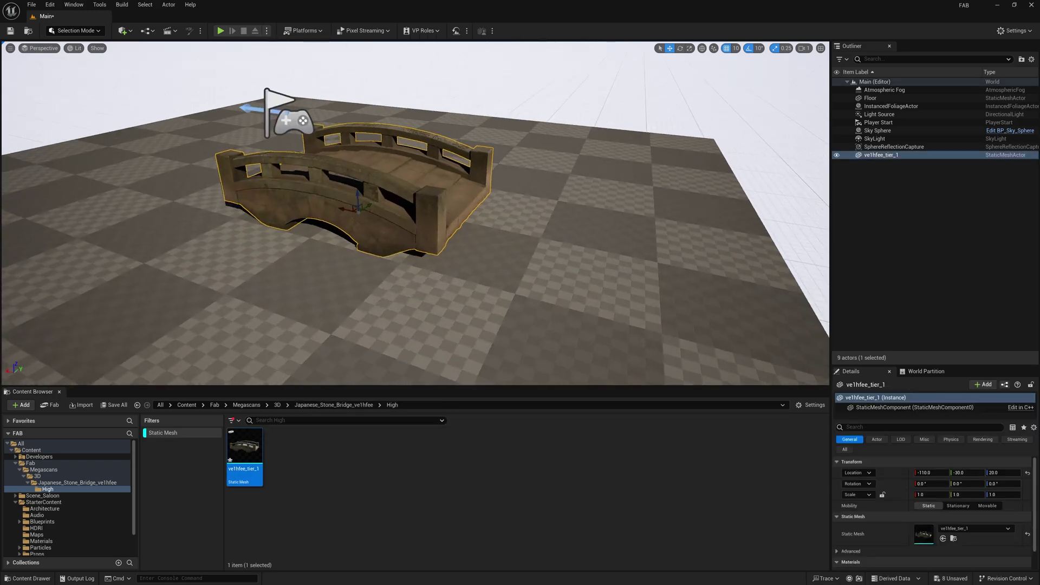
pyautogui.scroll(6, 419, 327)
pyautogui.scroll(-5, 419, 327)
pyautogui.scroll(2, 419, 327)
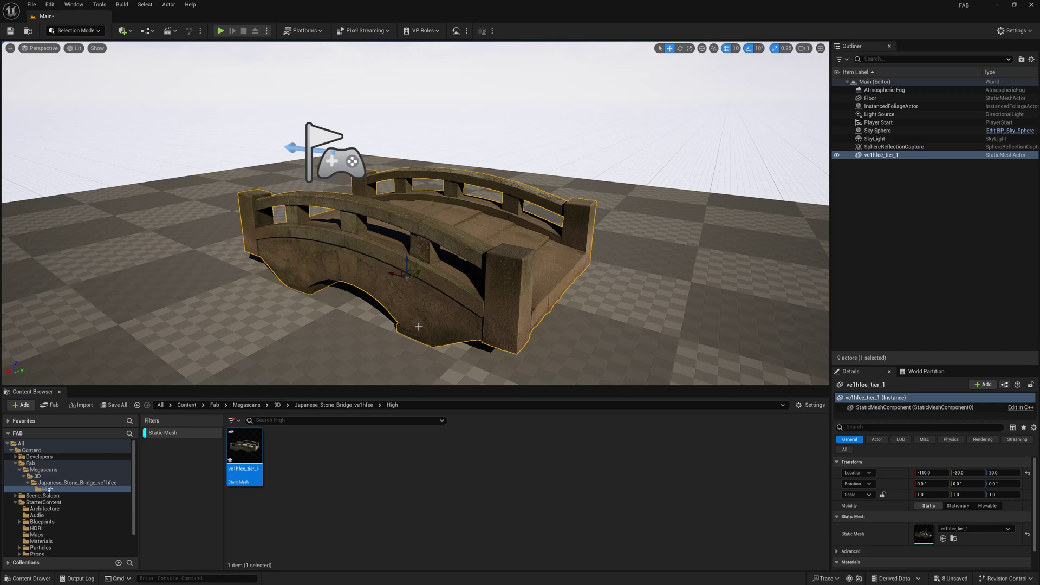
pyautogui.moveTo(419, 327); pyautogui.dragTo(412, 282)
pyautogui.click(412, 98)
pyautogui.moveTo(412, 98); pyautogui.dragTo(469, 237)
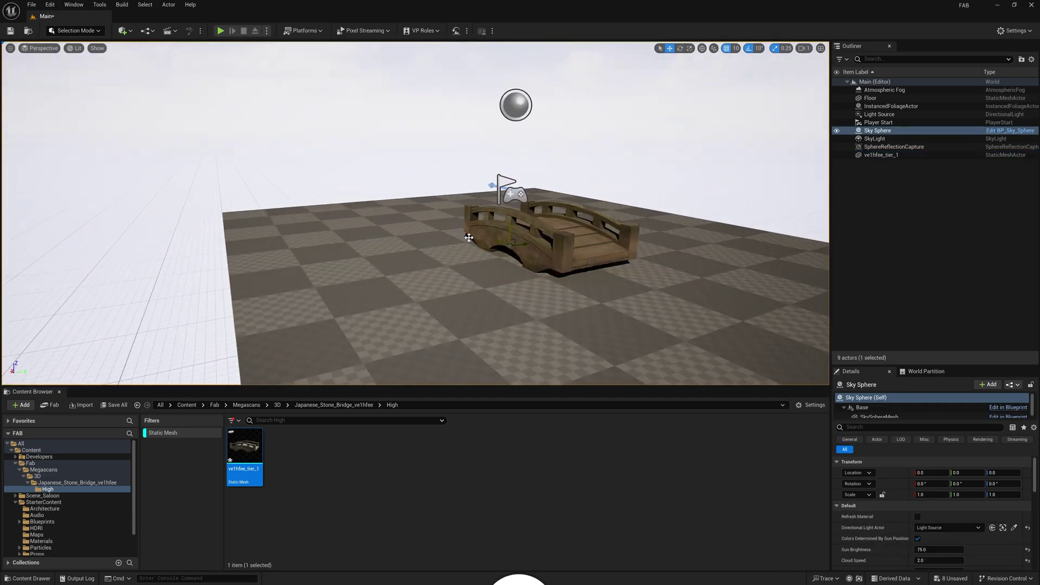